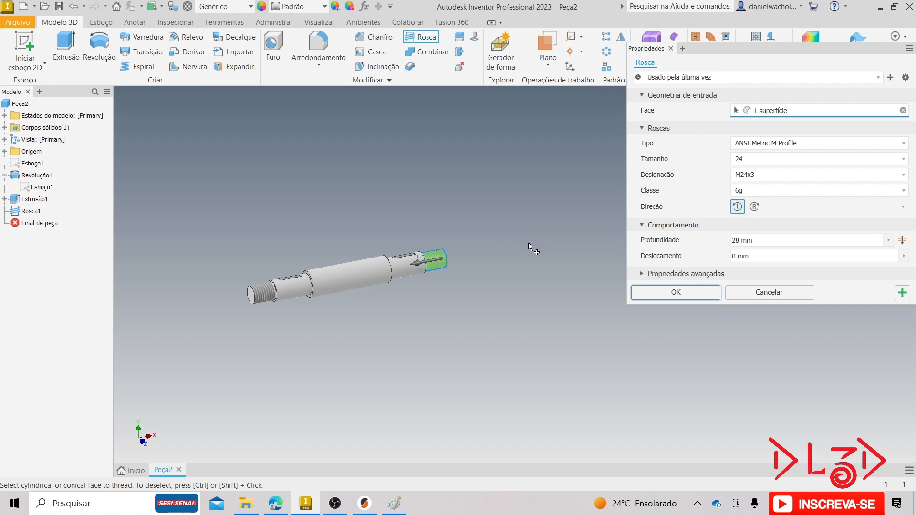
Apply the left-hand M24x3 thread, class 6g and 28 mm deep, to the selected cylindrical face at the shaft's far end.
click(690, 296)
key(F2)
middle_drag(399, 340, 475, 317)
scroll(454, 303, down, 3)
middle_drag(552, 303, 623, 347)
Chamfer the circular edges at both ends of the shaft with a distance of 2 mm.
click(382, 39)
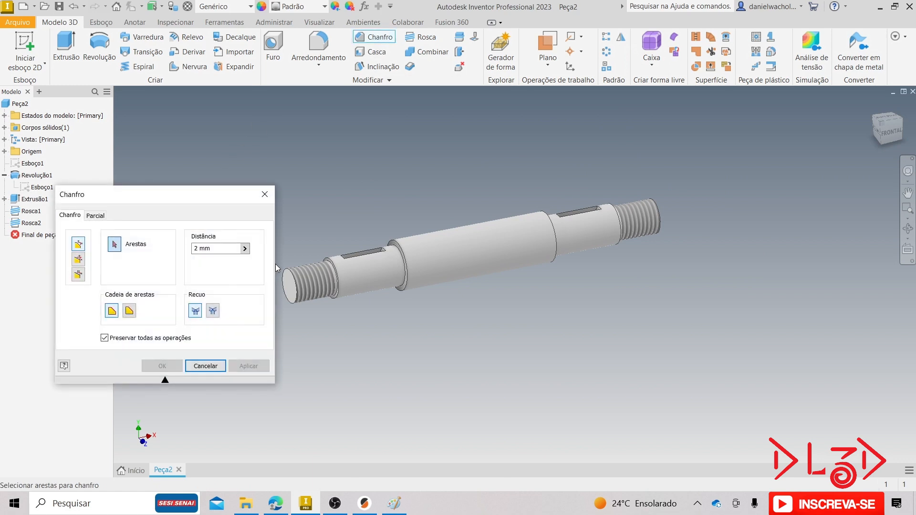
click(289, 286)
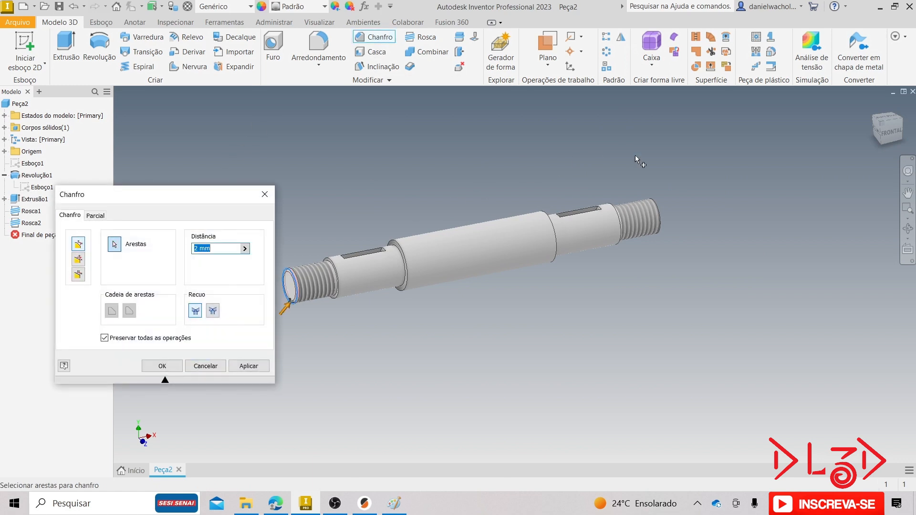
click(660, 208)
middle_drag(359, 218, 420, 211)
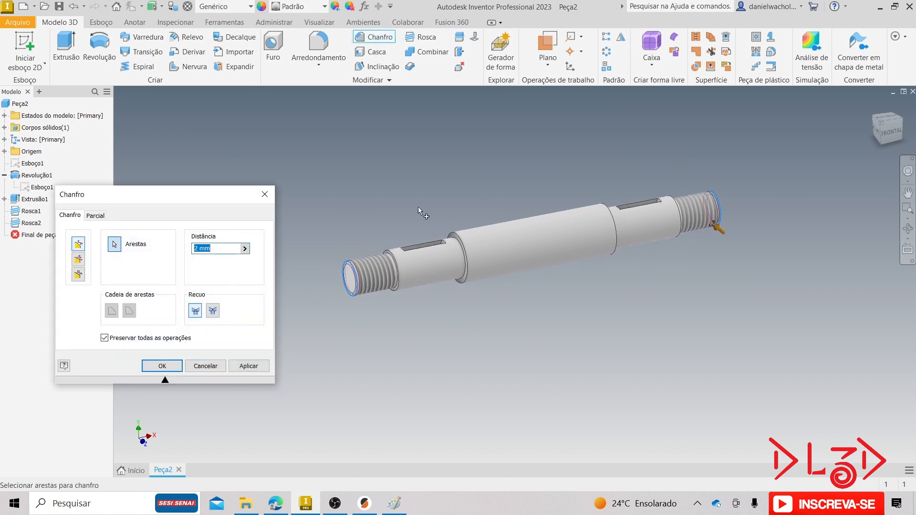
click(275, 504)
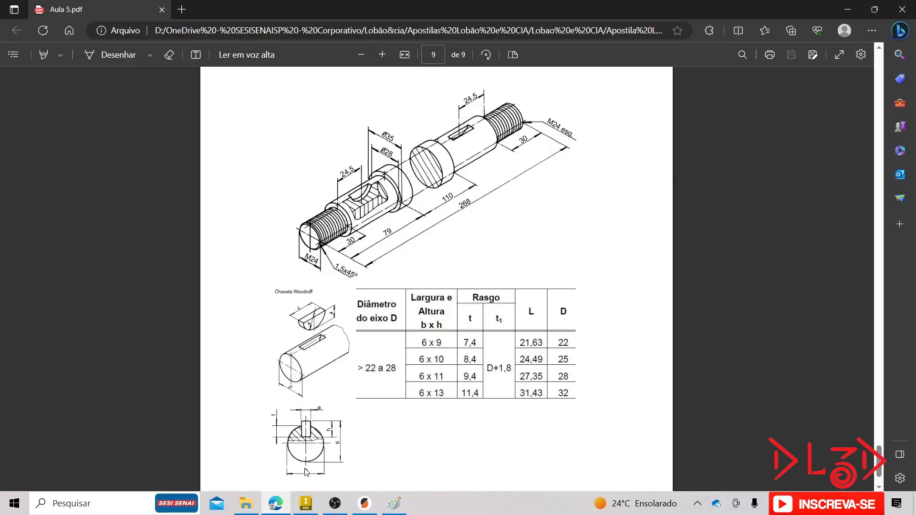
click(305, 504)
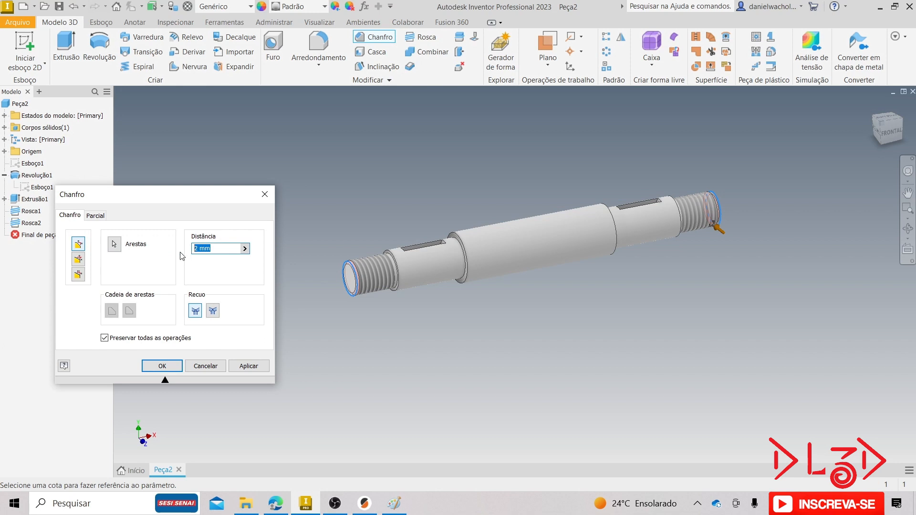
click(163, 367)
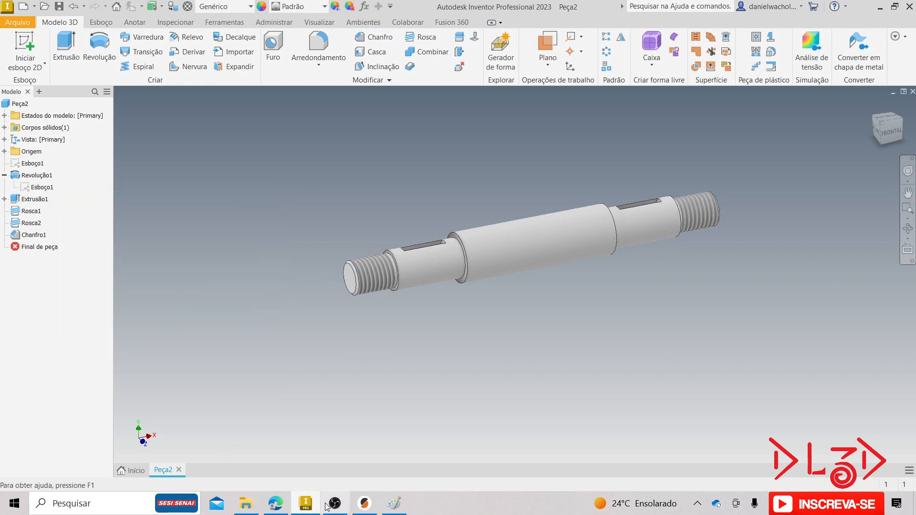
Review the shaft drawing in the Aula 5 PDF, and examine the keyway slots on the model from several angles.
click(285, 507)
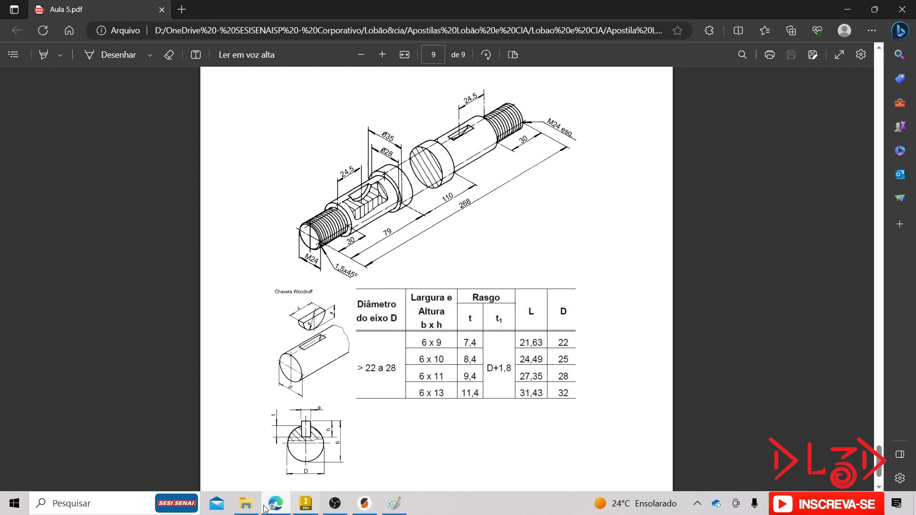
click(306, 504)
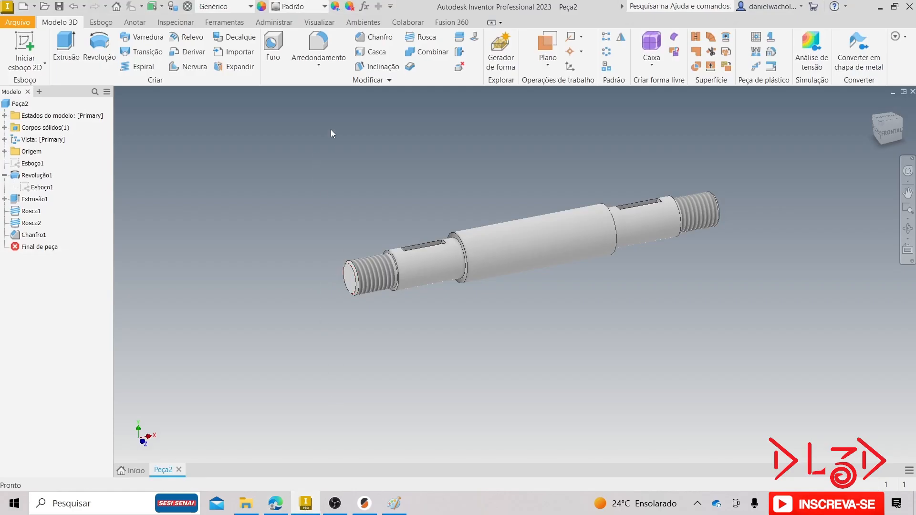
shift+middle_drag(331, 130, 359, 143)
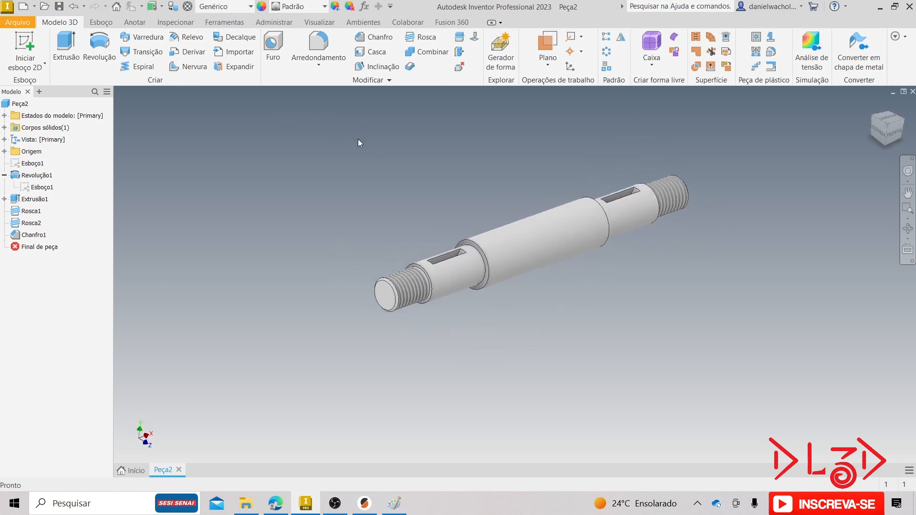
mouse_move(804, 410)
shift+middle_down()
mouse_move(752, 409)
mouse_move(746, 423)
mouse_move(689, 430)
mouse_move(759, 392)
mouse_move(794, 351)
mouse_move(781, 370)
mouse_move(796, 399)
mouse_move(837, 394)
mouse_move(796, 401)
shift+middle_up()
scroll(684, 336, down, 3)
middle_drag(653, 339, 651, 369)
click(271, 219)
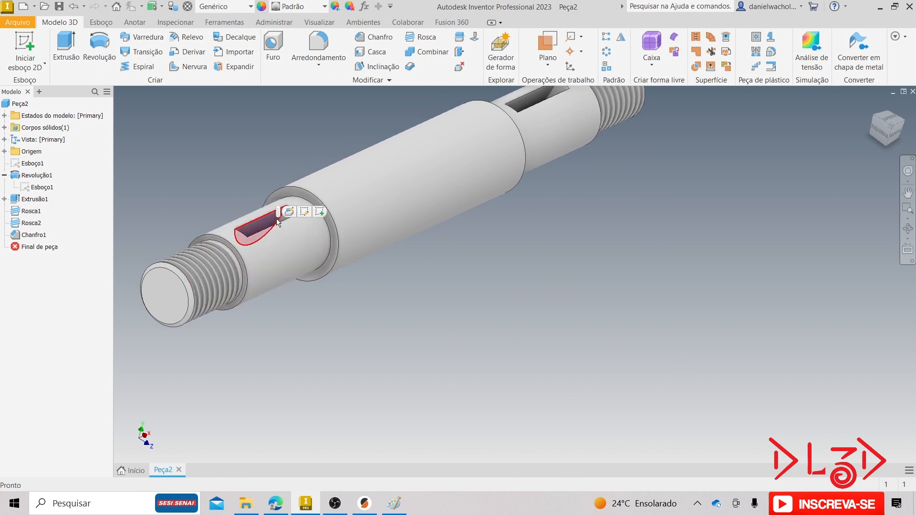
middle_drag(558, 277, 606, 345)
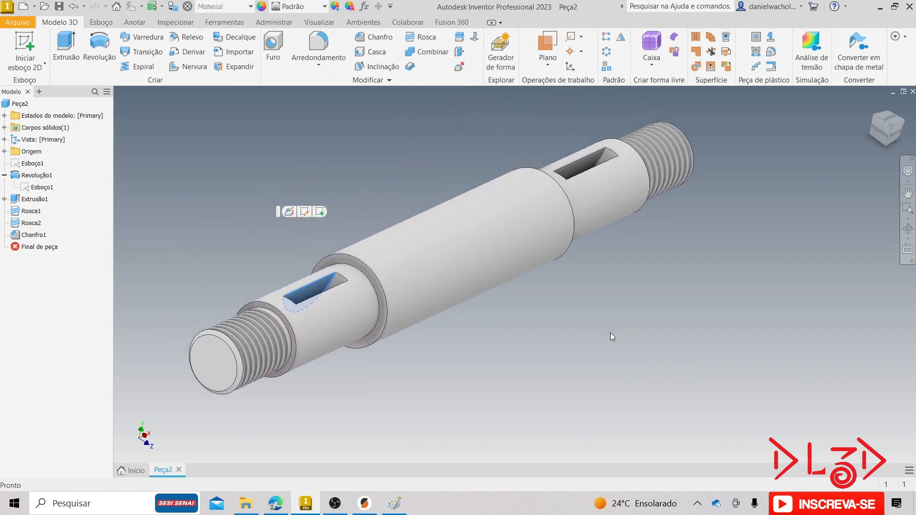
click(612, 337)
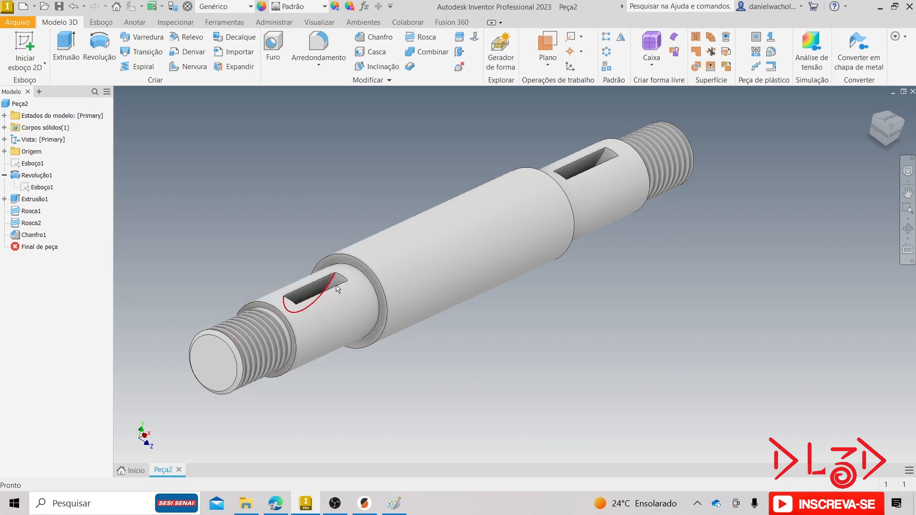
middle_drag(318, 260, 347, 248)
mouse_move(274, 169)
shift+middle_down()
mouse_move(265, 192)
mouse_move(267, 176)
shift+middle_up()
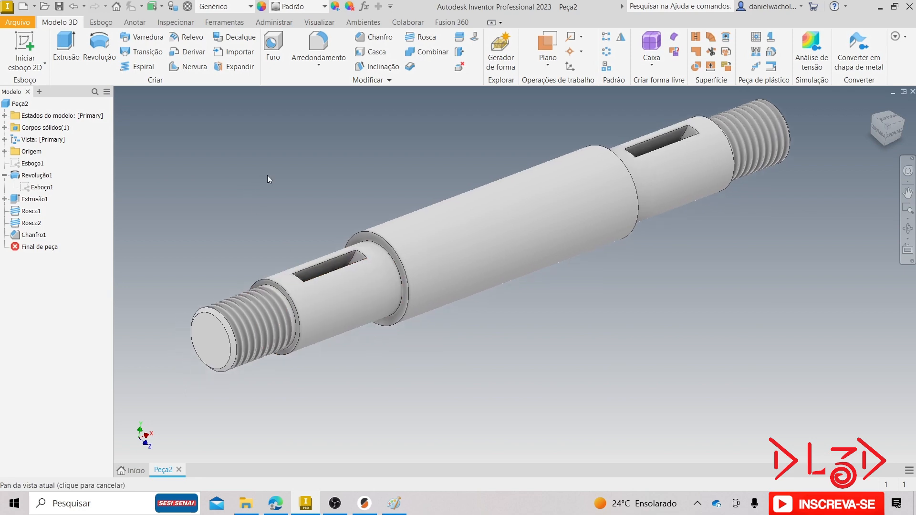
Edit Esboço1 and draw a horizontal chord across the dimensioned 32 mm keyway circle, just above the shaft's surface line.
right_click(27, 163)
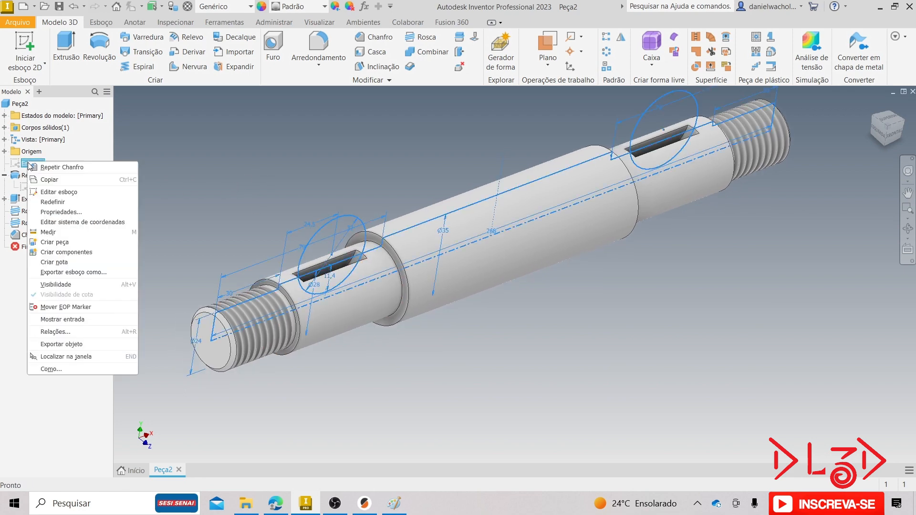
click(59, 192)
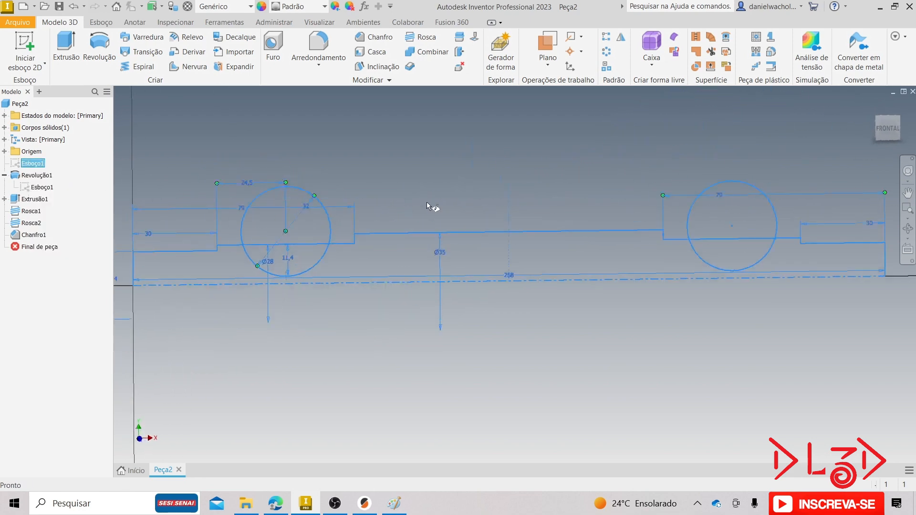
key(l)
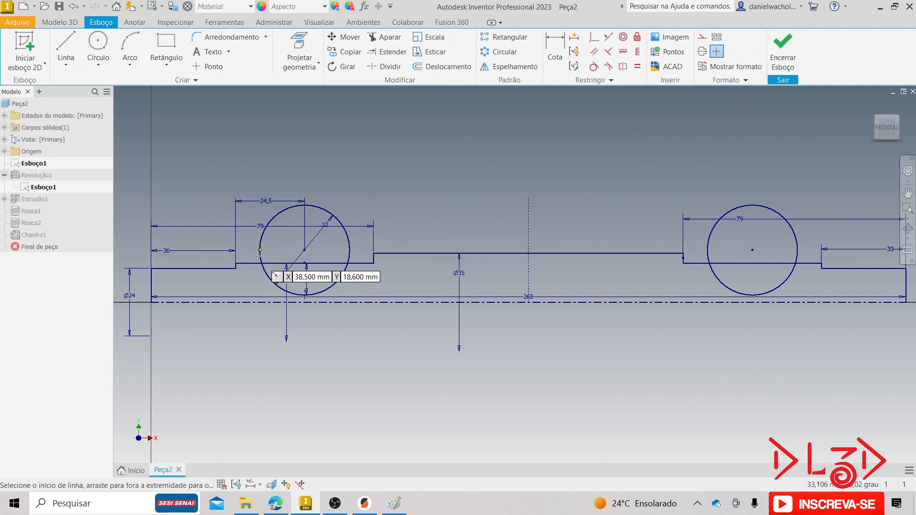
scroll(259, 250, down, 5)
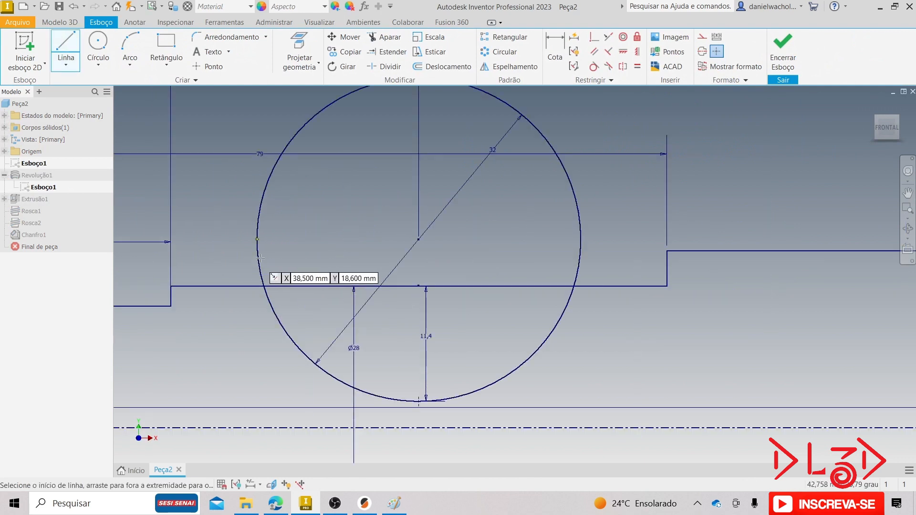
click(258, 260)
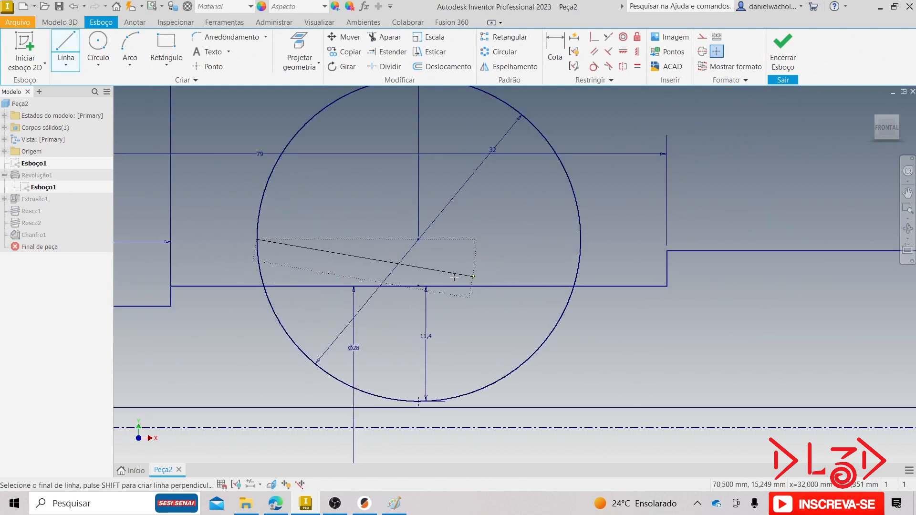
key(Escape)
click(65, 52)
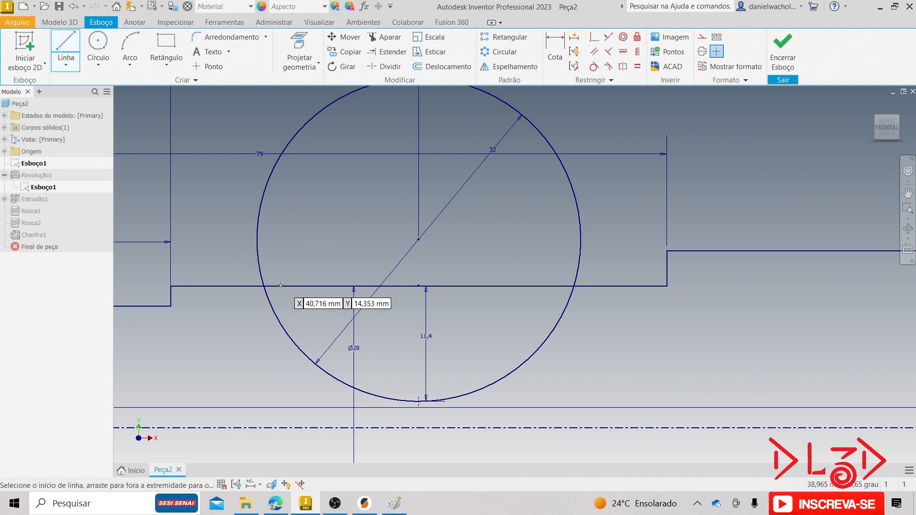
click(261, 269)
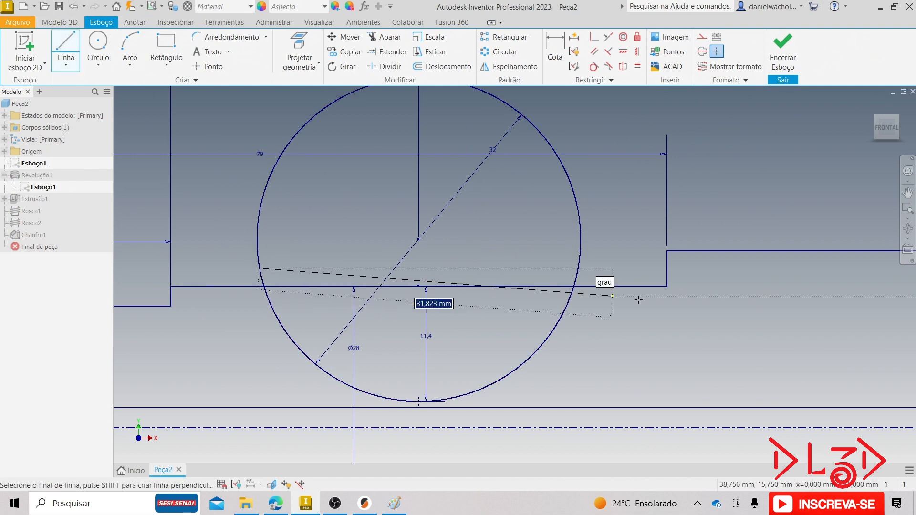
click(579, 268)
key(Escape)
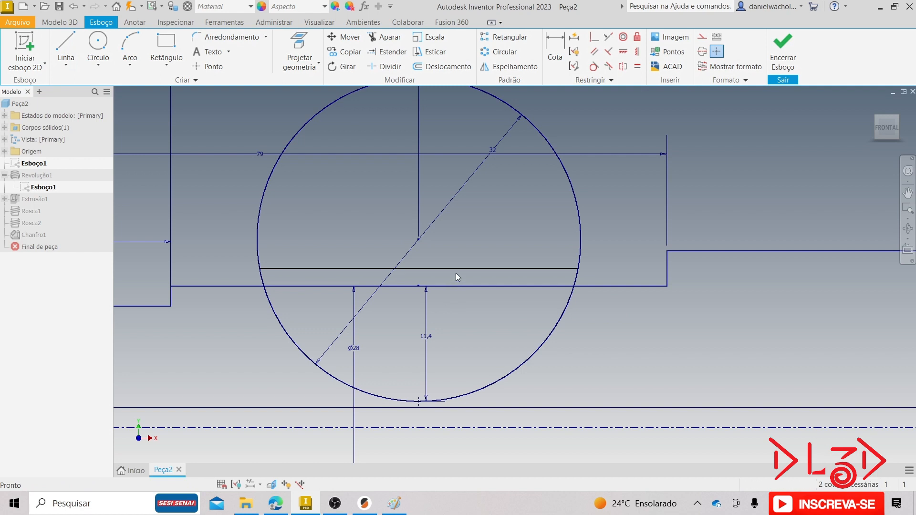
mouse_move(457, 270)
mouse_down()
mouse_move(459, 256)
mouse_move(462, 263)
mouse_up()
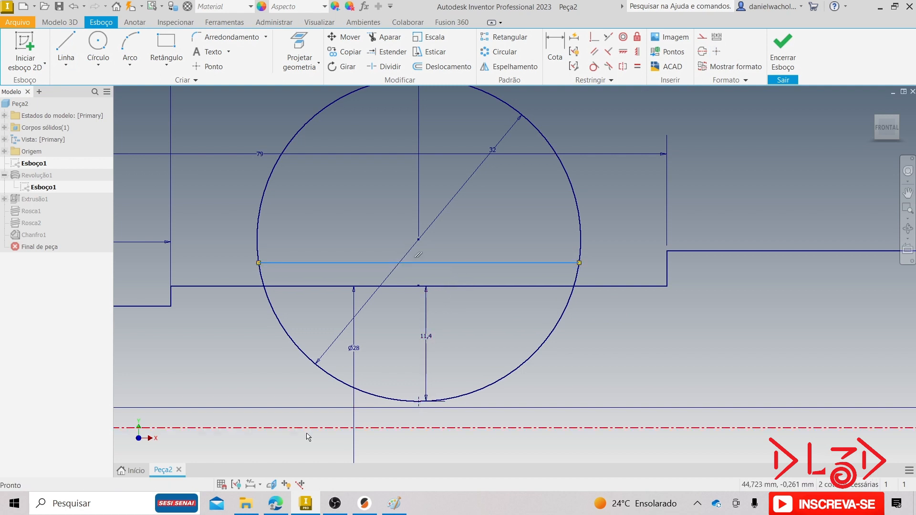
Consult the Woodruff key table and dimension the chord at 13 mm from the lowest point of the keyway circle.
click(395, 504)
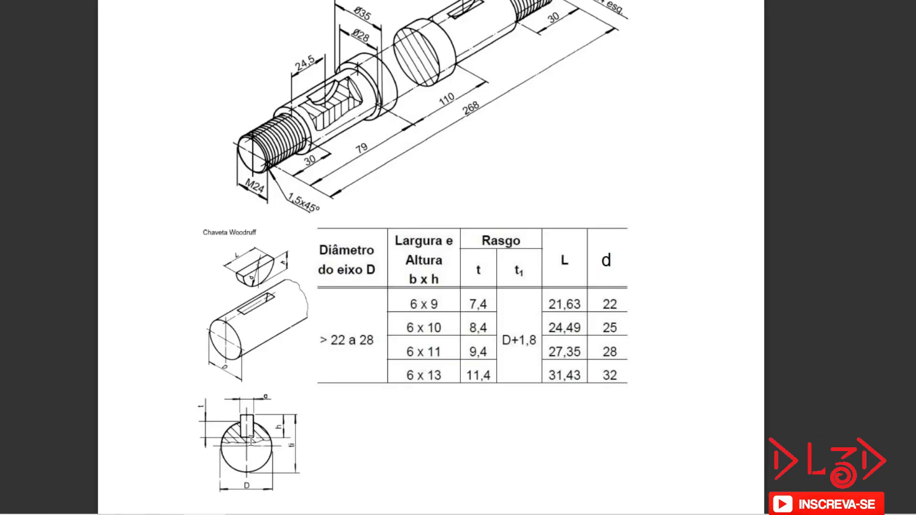
click(432, 377)
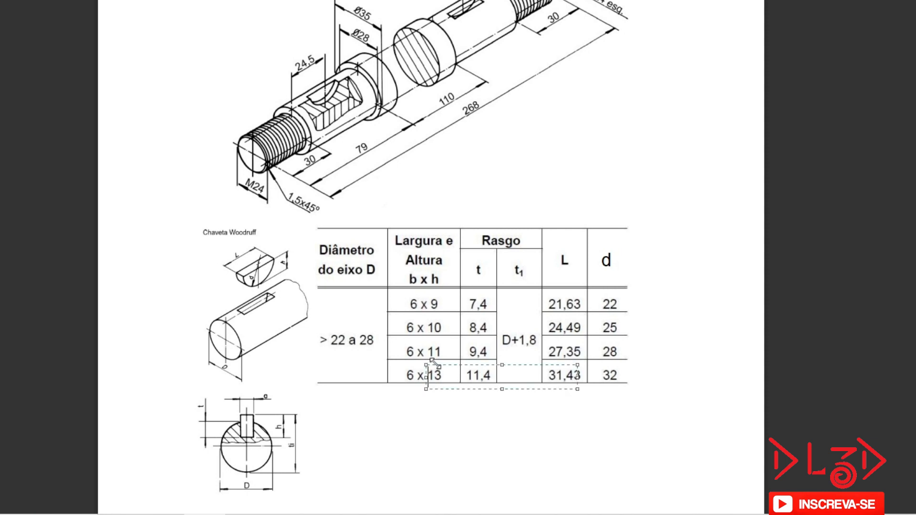
click(446, 436)
key(alt+Tab)
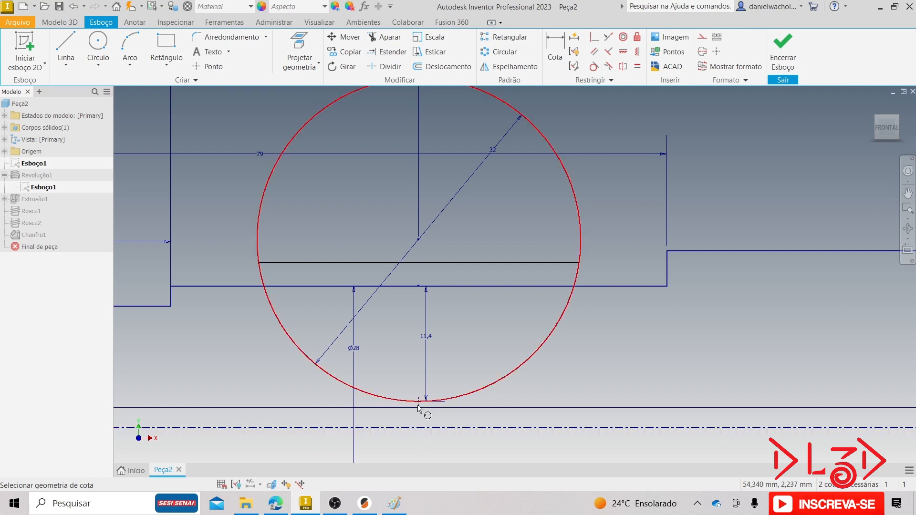
click(419, 402)
click(391, 263)
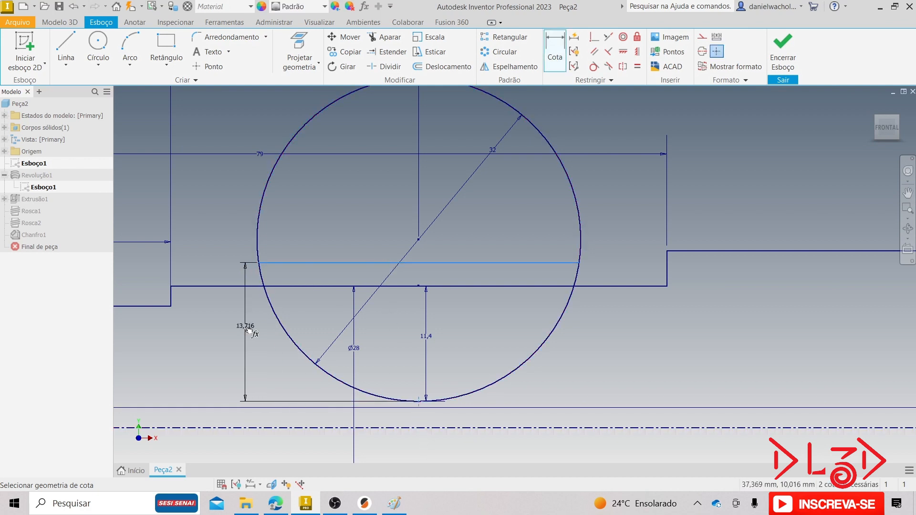
click(248, 329)
text(13)
key(Return)
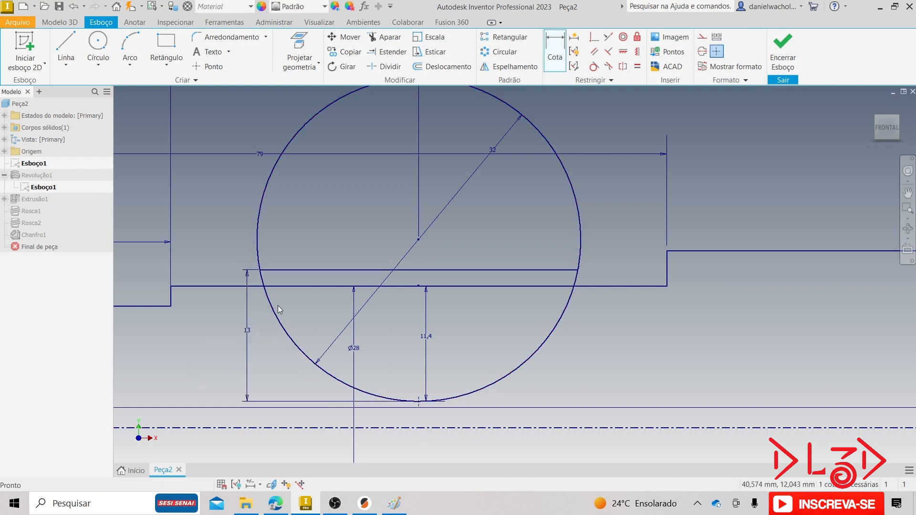
key(Escape)
Finish editing the sketch and turn on the visibility of Esboço1 over the solid shaft.
scroll(766, 169, down, 2)
middle_drag(788, 219, 560, 204)
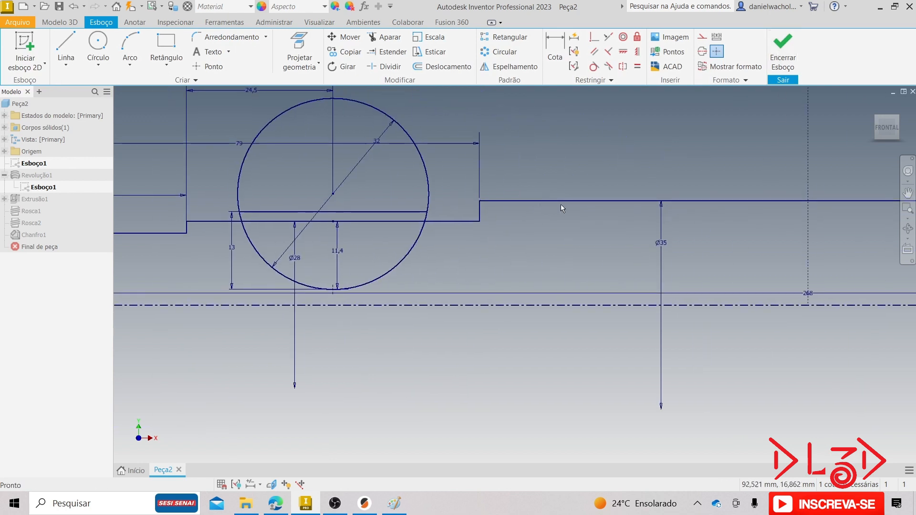
scroll(690, 203, down, 2)
middle_drag(835, 189, 593, 193)
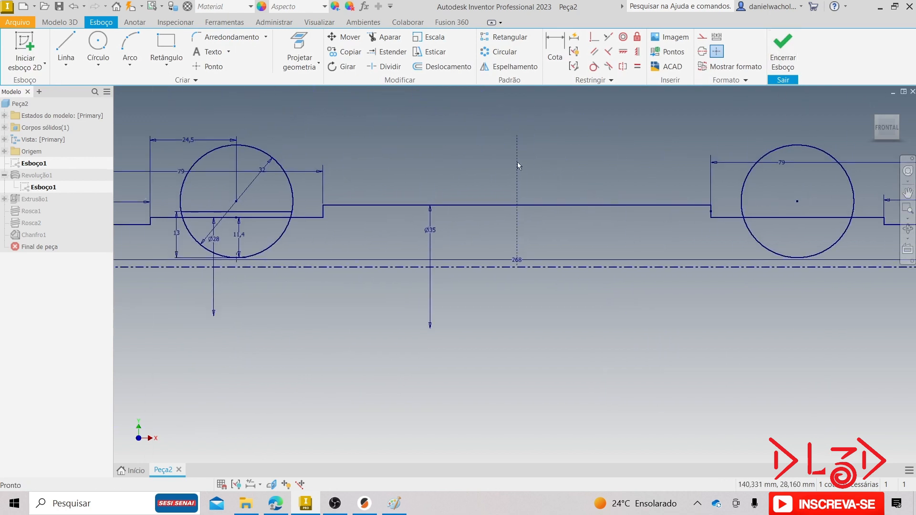
middle_drag(517, 165, 656, 167)
click(783, 52)
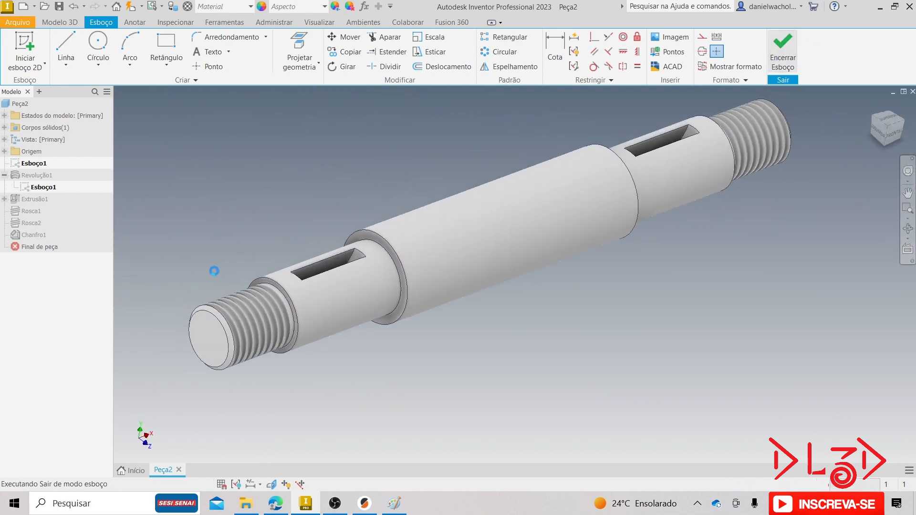
right_click(19, 167)
click(52, 290)
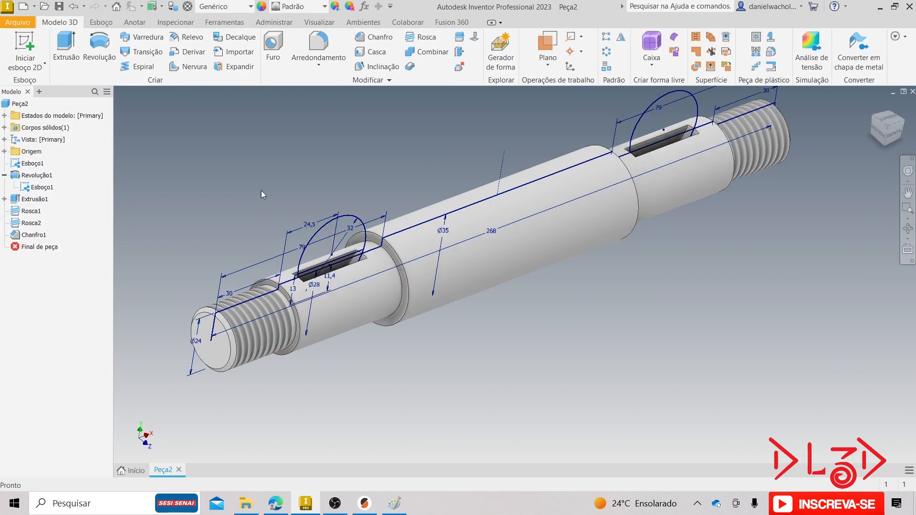
Extrude the two keyway-circle regions below the chord symmetrically by 6 mm as a new solid body named chaveta.
scroll(260, 201, down, 3)
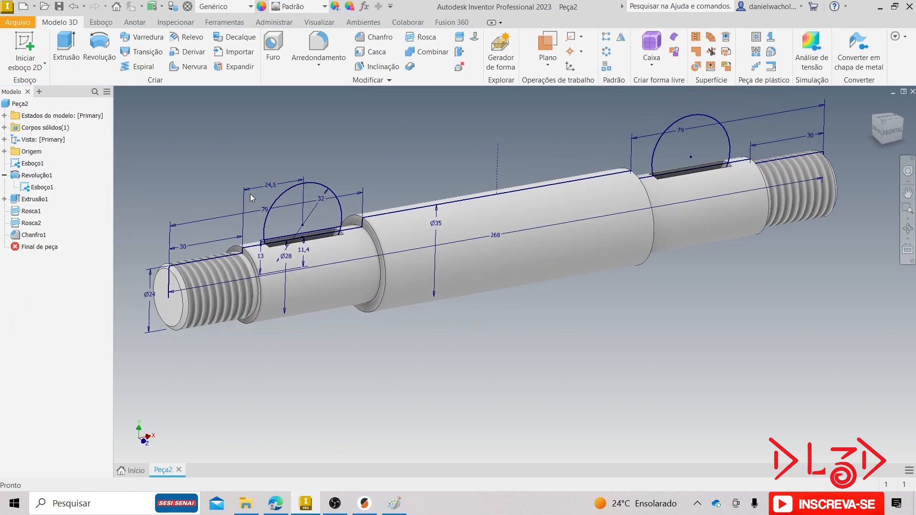
click(66, 43)
scroll(353, 234, down, 4)
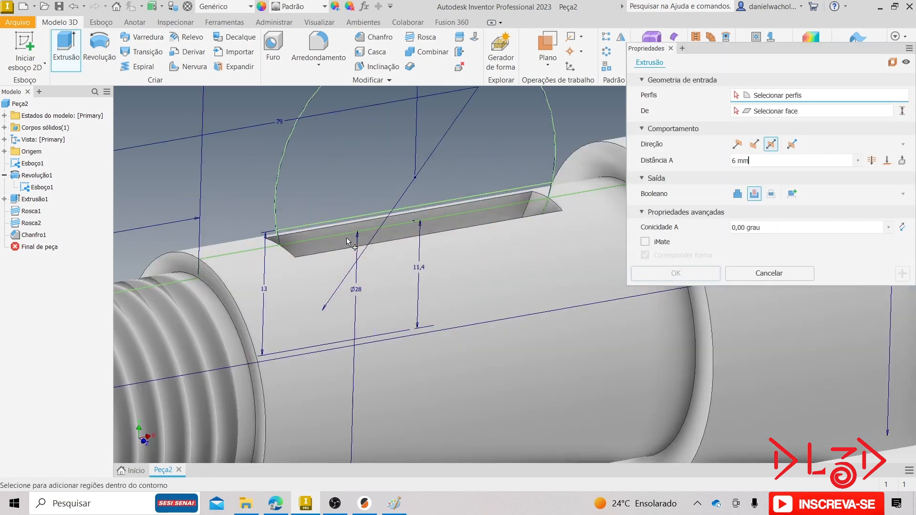
click(313, 230)
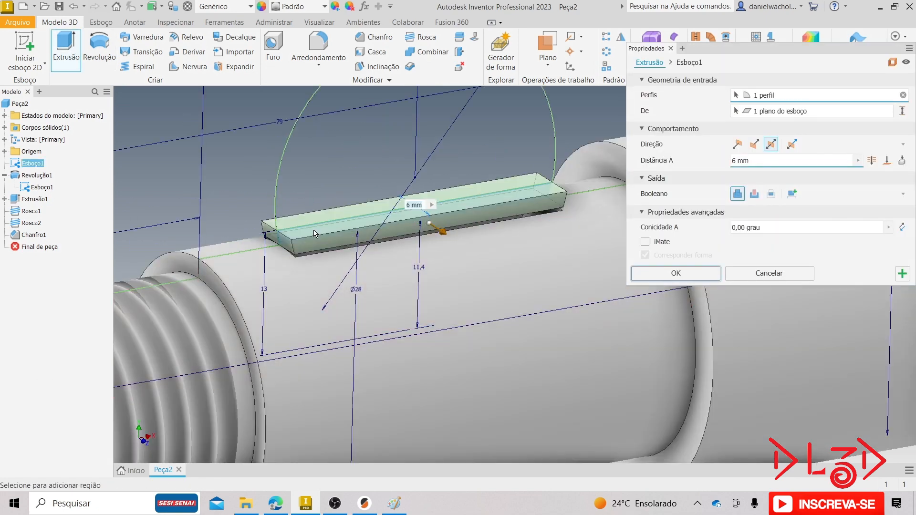
click(320, 252)
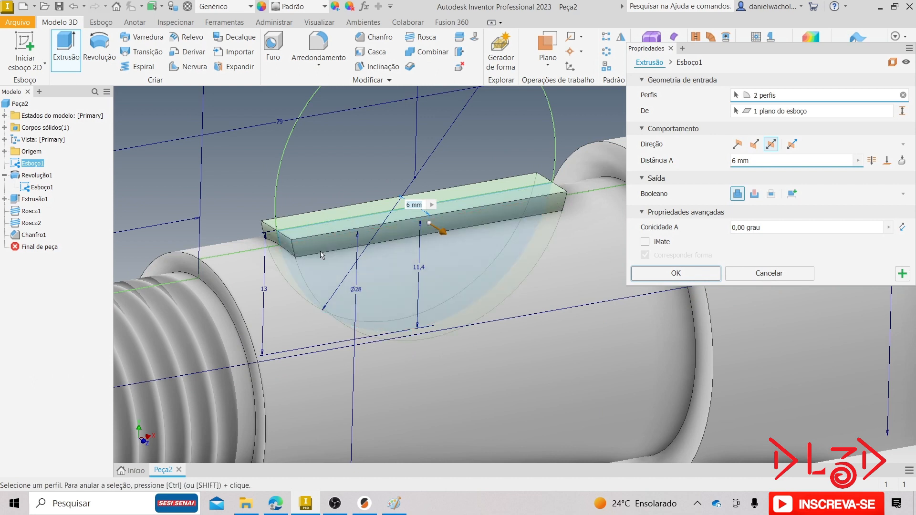
click(793, 193)
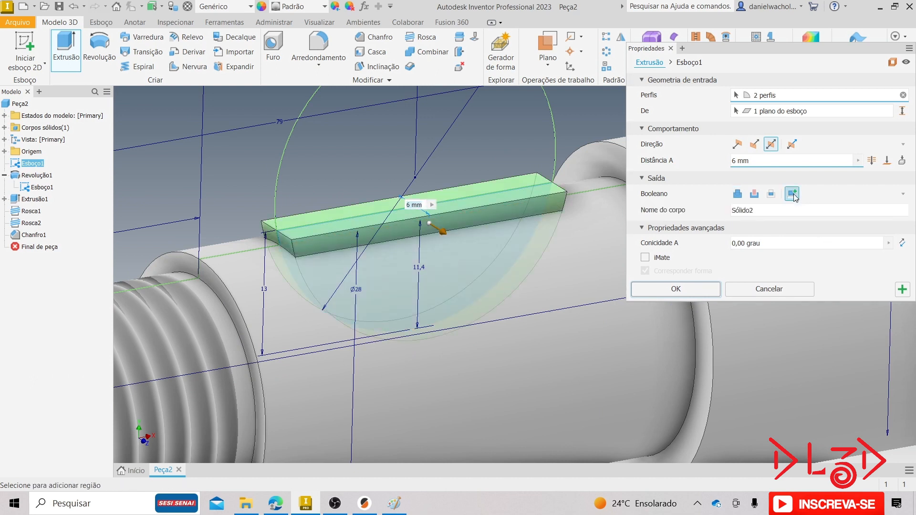
drag(780, 210, 682, 225)
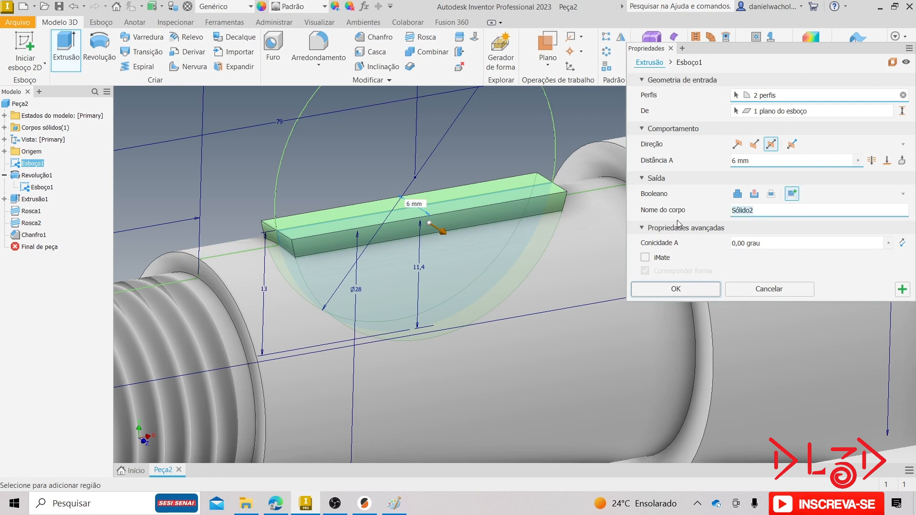
text(chaver)
text(s)
key(BackSpace)
text(a)
click(676, 290)
Rename the shaft's solid body as eixo.
scroll(437, 207, down, 3)
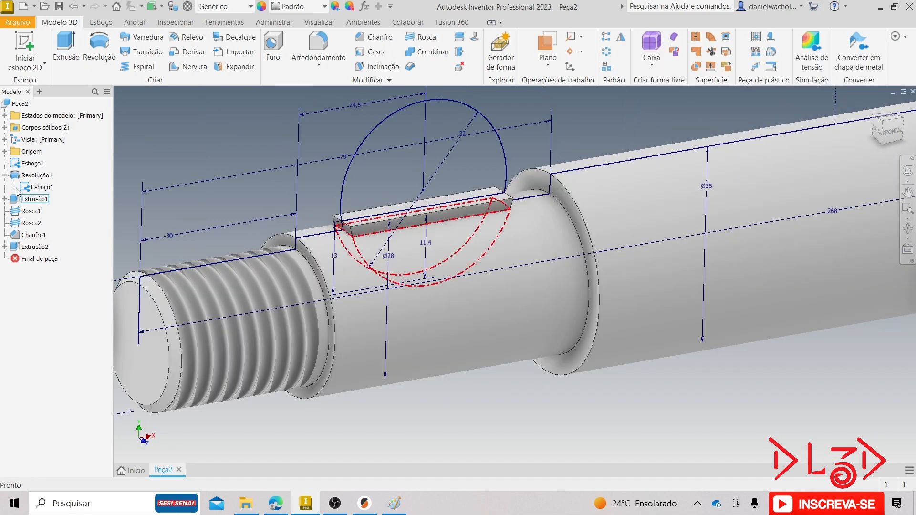
click(5, 127)
click(42, 140)
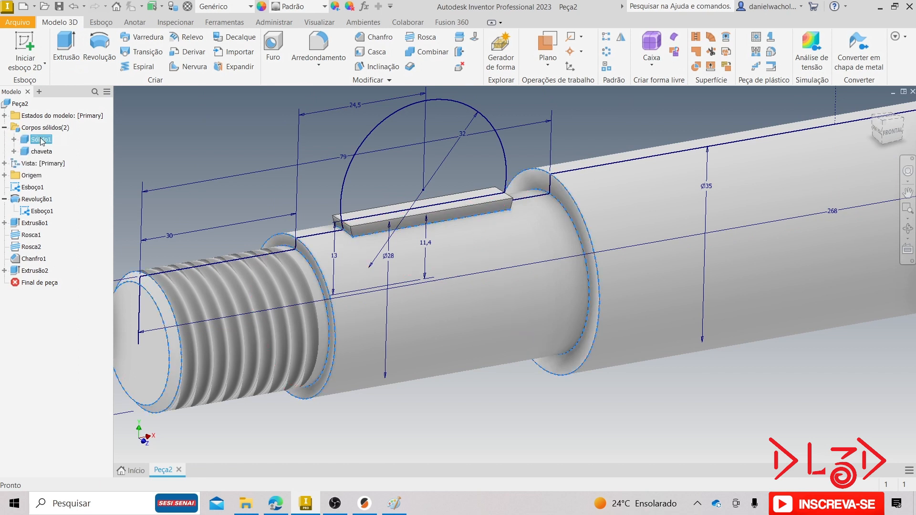
click(39, 143)
text(eixo)
Turn off the visibility of Esboço1.
scroll(266, 167, down, 3)
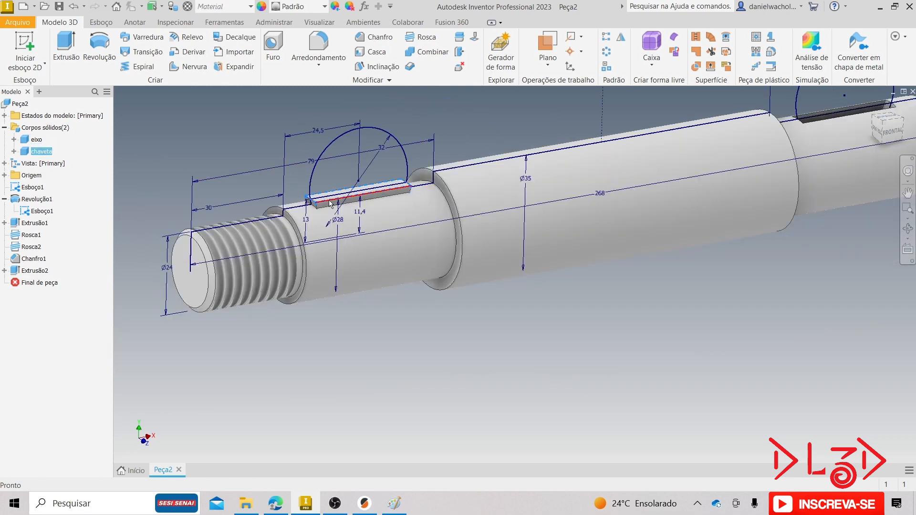
right_click(33, 188)
click(62, 312)
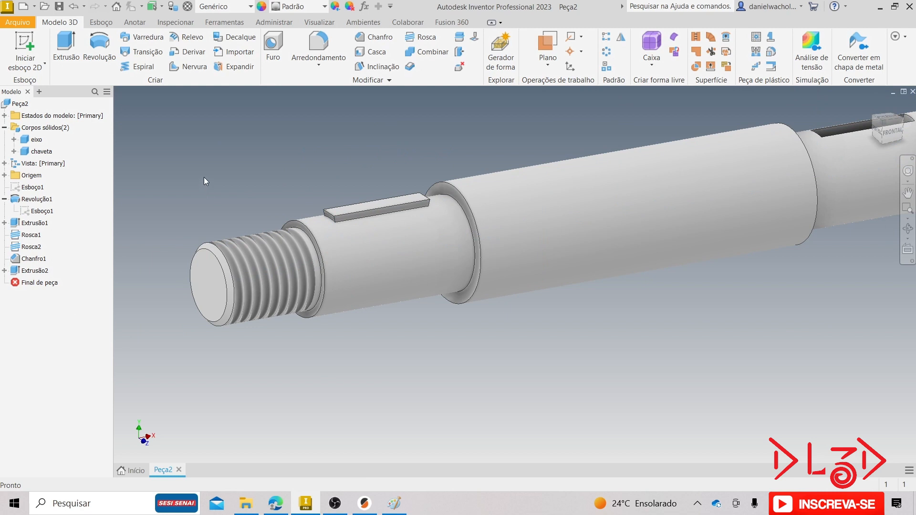
Examine the key seated in the shaft from several angles and check where the YZ origin plane lies.
shift+middle_drag(204, 177, 333, 232)
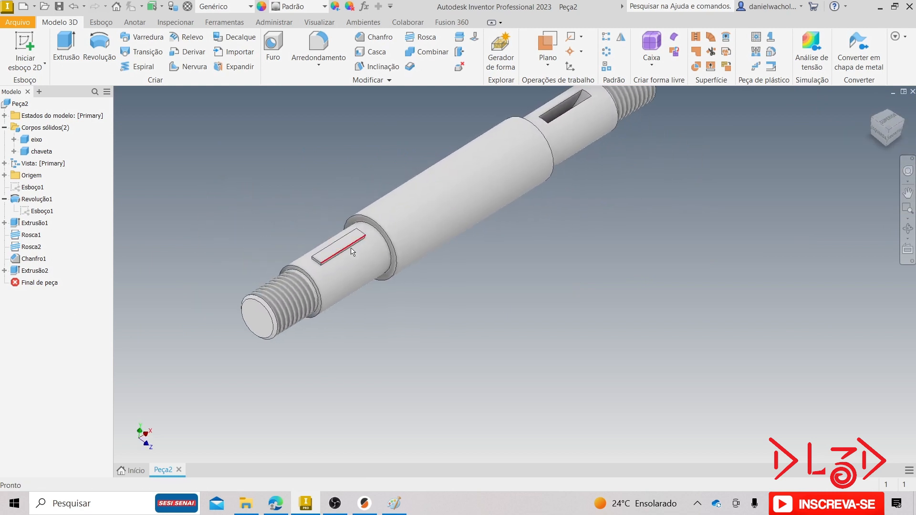
shift+middle_drag(305, 282, 503, 272)
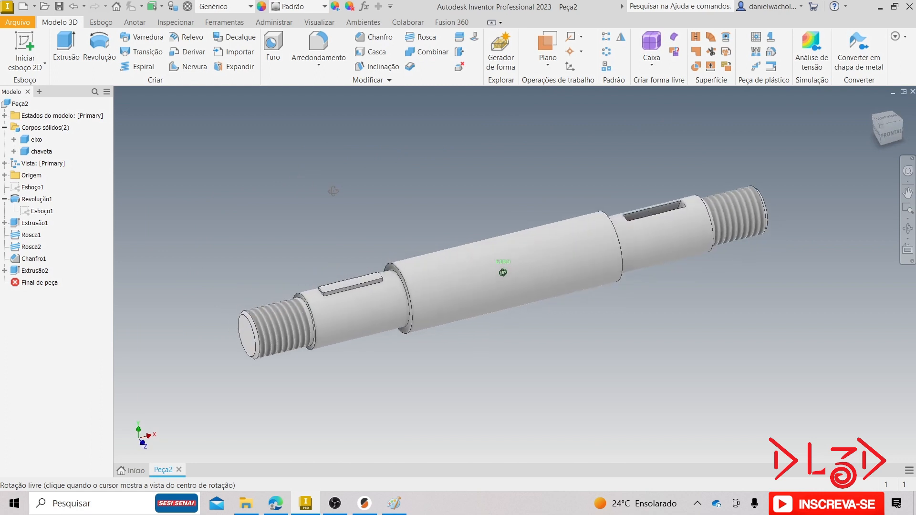
scroll(320, 194, down, 3)
mouse_move(321, 194)
middle_down()
mouse_move(260, 157)
mouse_move(331, 204)
middle_up()
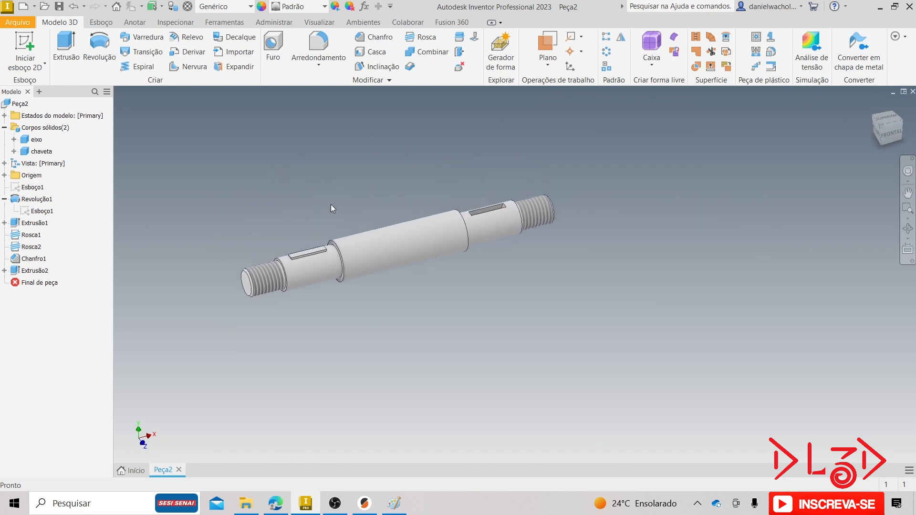
scroll(331, 204, up, 3)
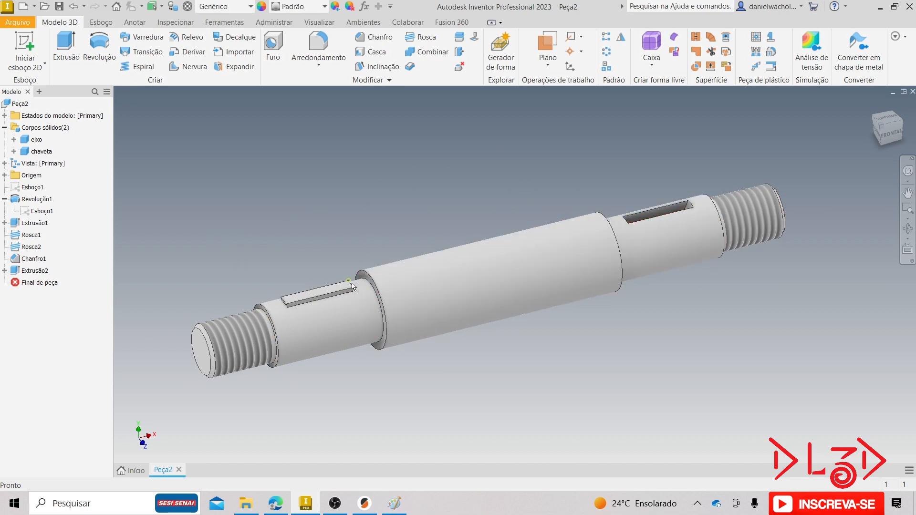
shift+middle_drag(430, 287, 534, 279)
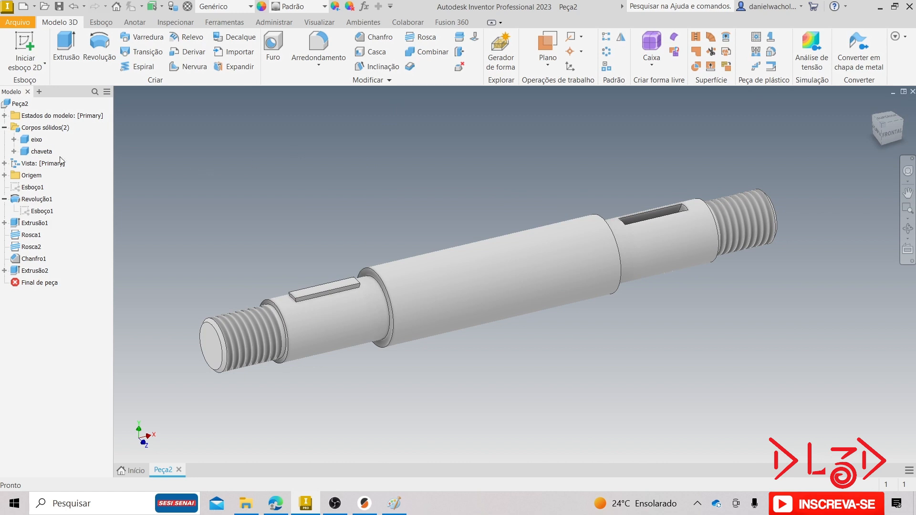
click(4, 175)
click(42, 186)
shift+middle_drag(248, 202, 326, 186)
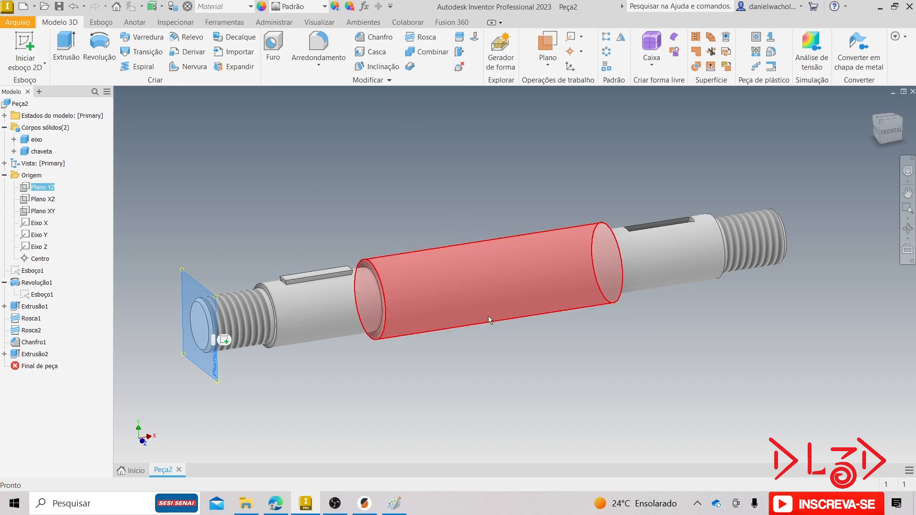
click(448, 159)
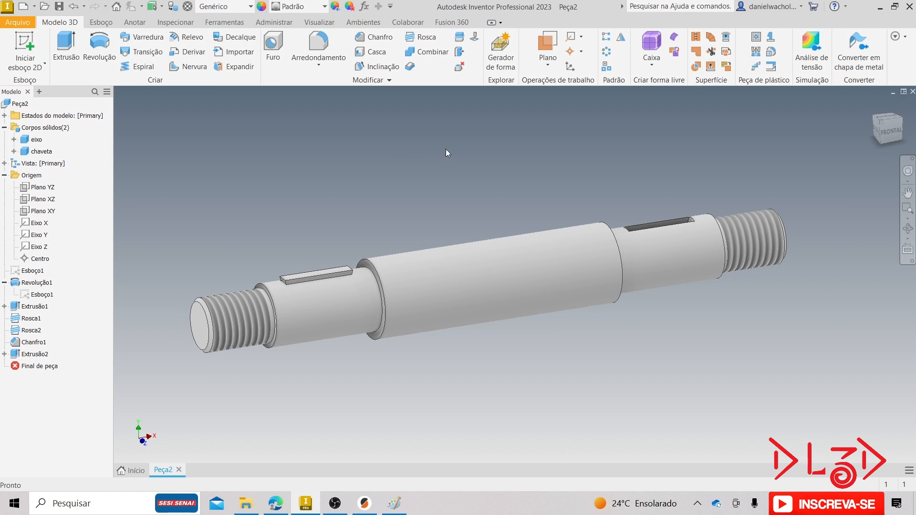
Create a midplane between the two end shoulder faces of the shaft's thick central section.
click(550, 49)
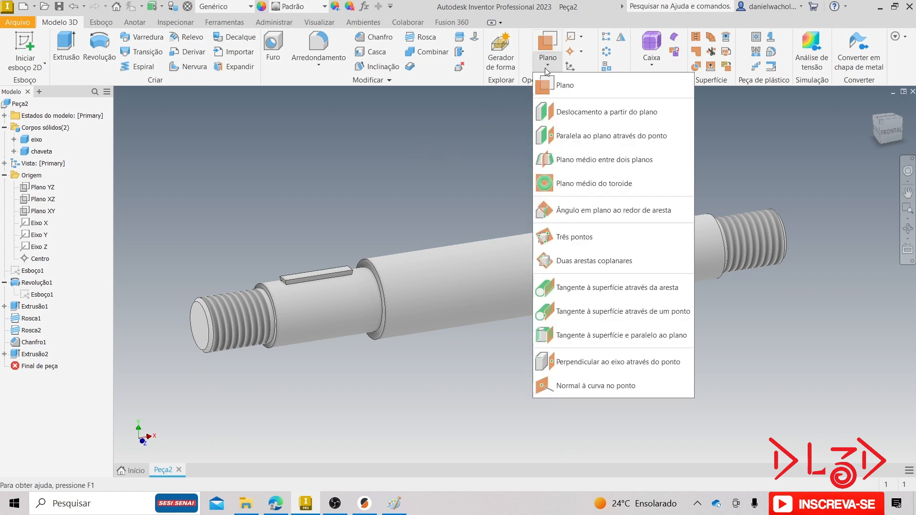
click(578, 161)
scroll(350, 259, down, 5)
click(497, 278)
scroll(493, 264, up, 4)
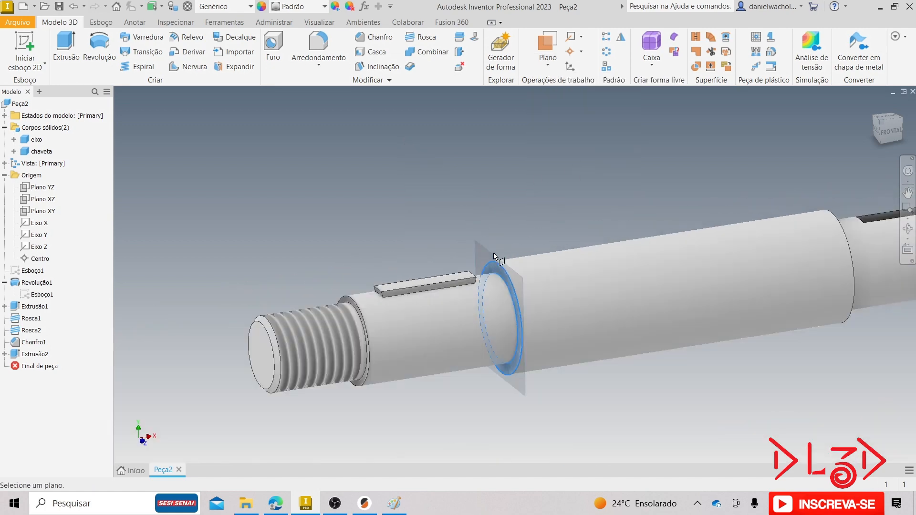
scroll(494, 253, up, 4)
shift+middle_drag(602, 170, 711, 228)
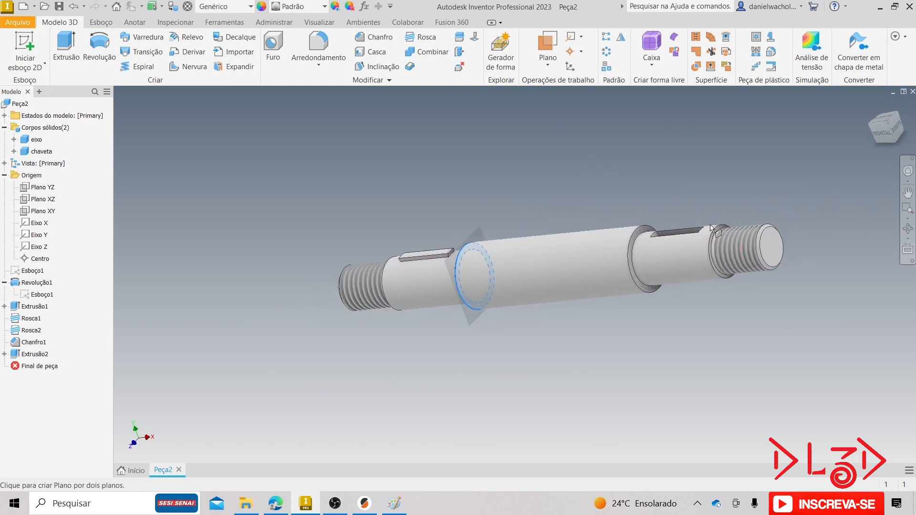
scroll(711, 228, down, 3)
click(584, 241)
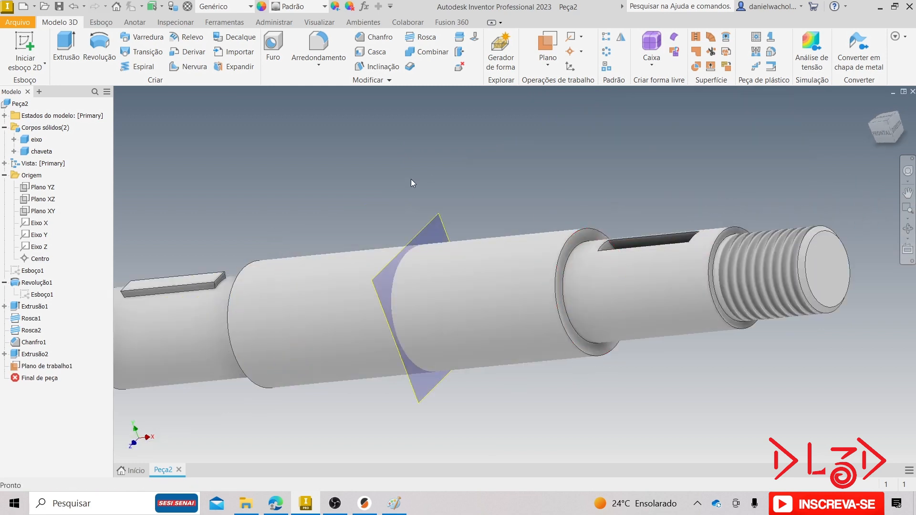
shift+middle_drag(411, 179, 487, 176)
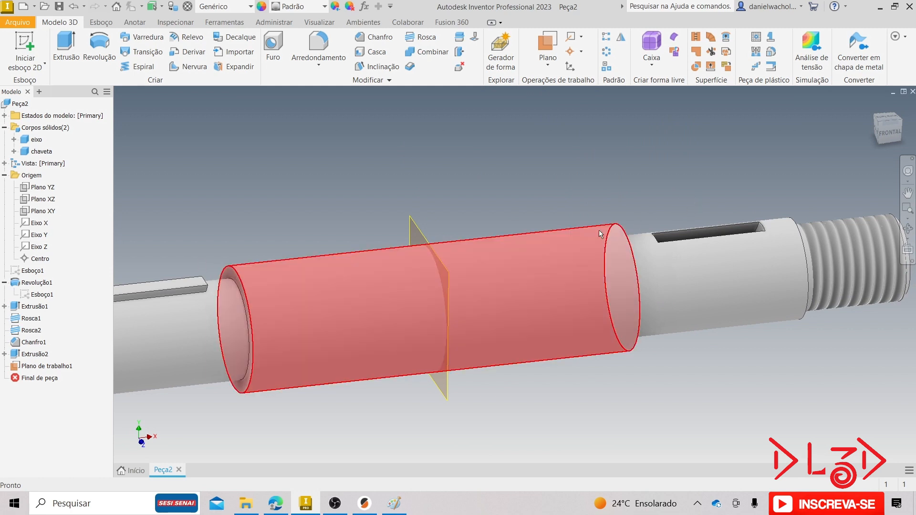
Mirror the key extrusion about the new midplane into the keyway at the shaft's other end.
key(Home)
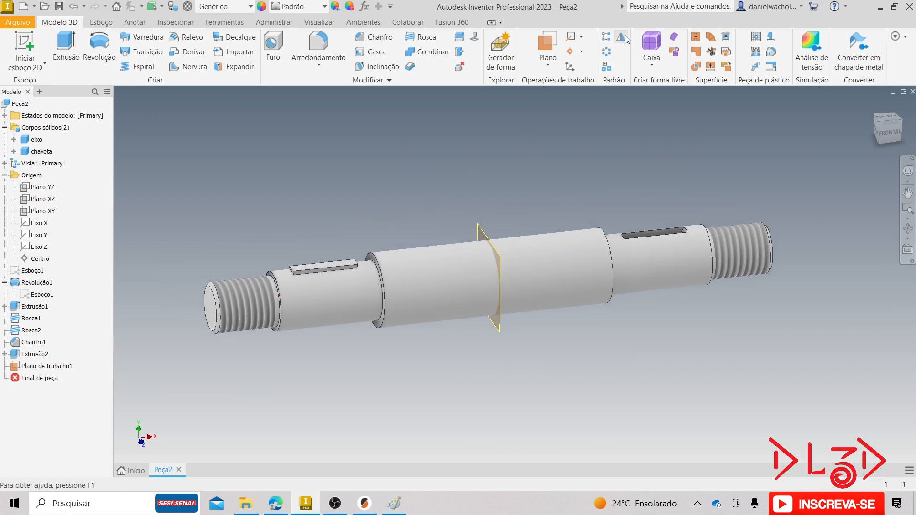
click(620, 36)
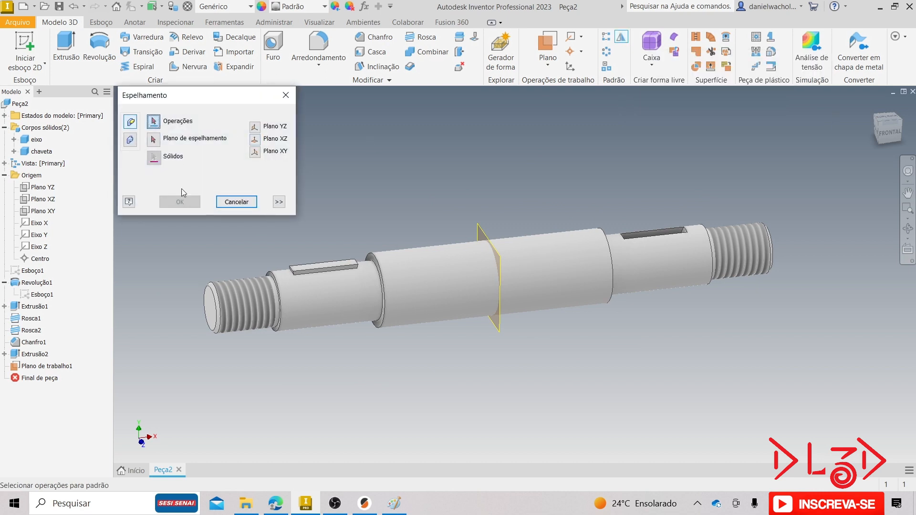
click(341, 265)
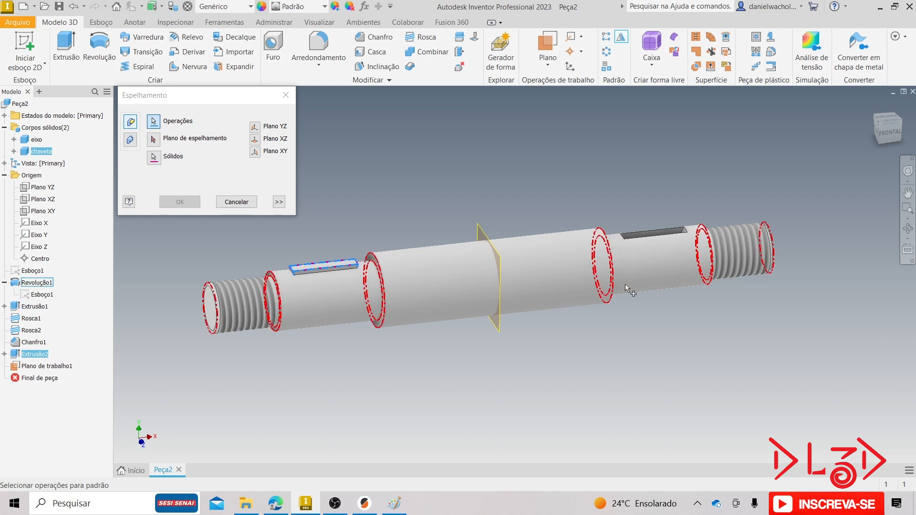
click(154, 139)
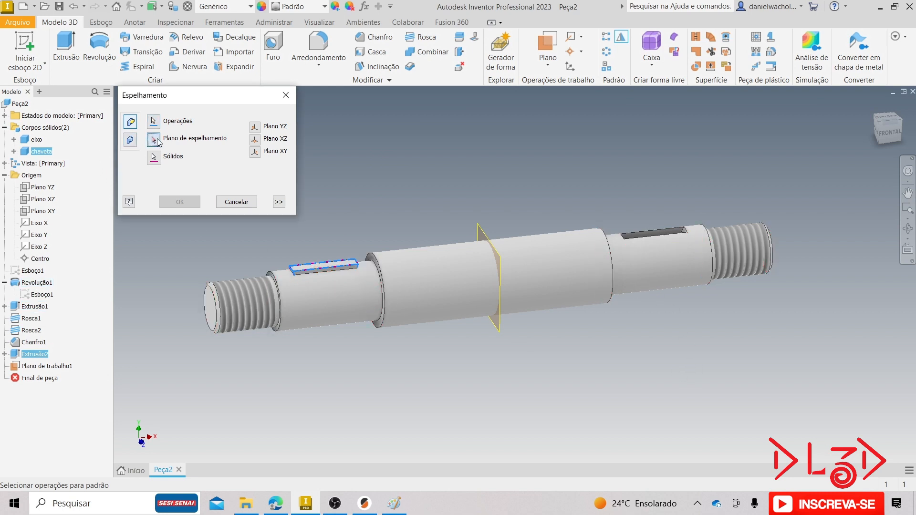
click(484, 234)
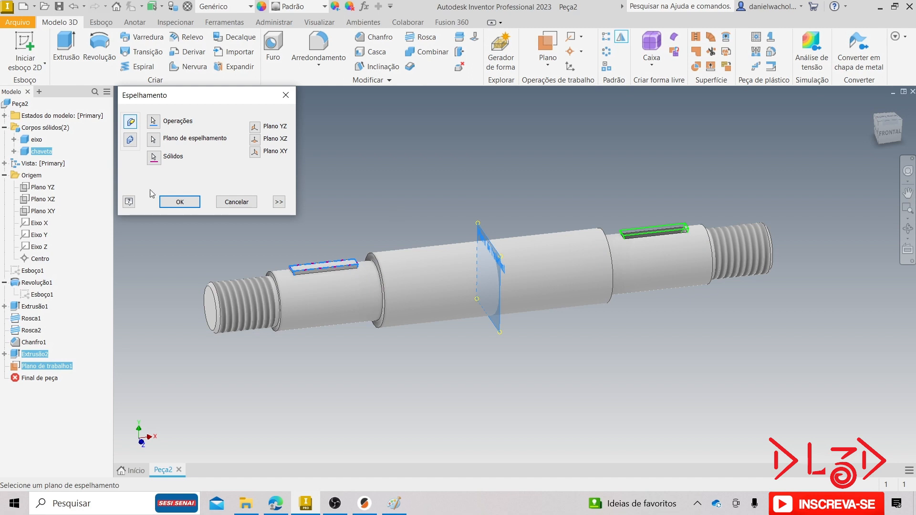
click(187, 204)
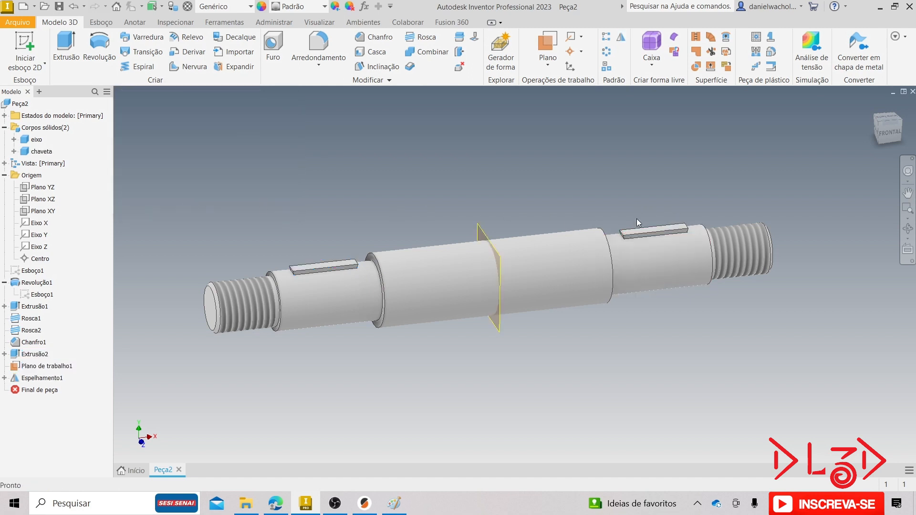
Highlight the eixo and chaveta bodies in turn and inspect both keys on the shaft from several angles.
click(30, 140)
click(35, 151)
shift+middle_drag(589, 193, 506, 192)
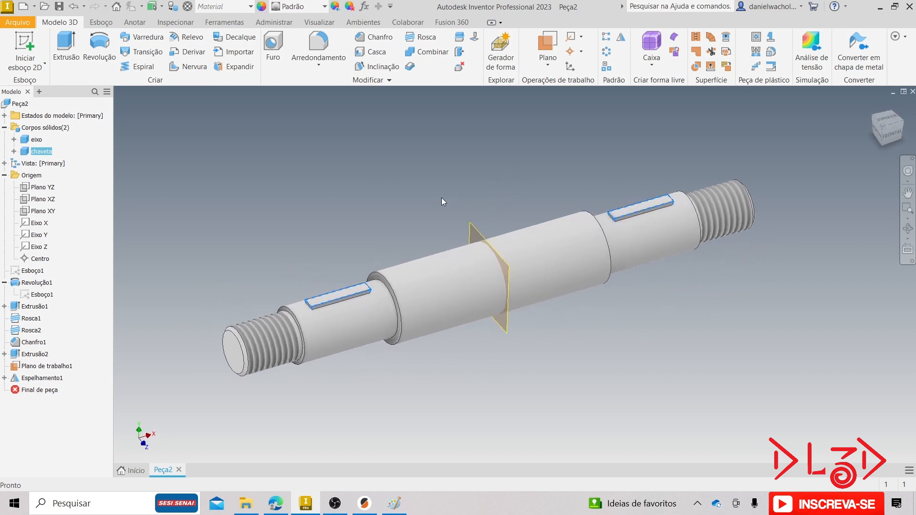
shift+middle_drag(434, 201, 374, 246)
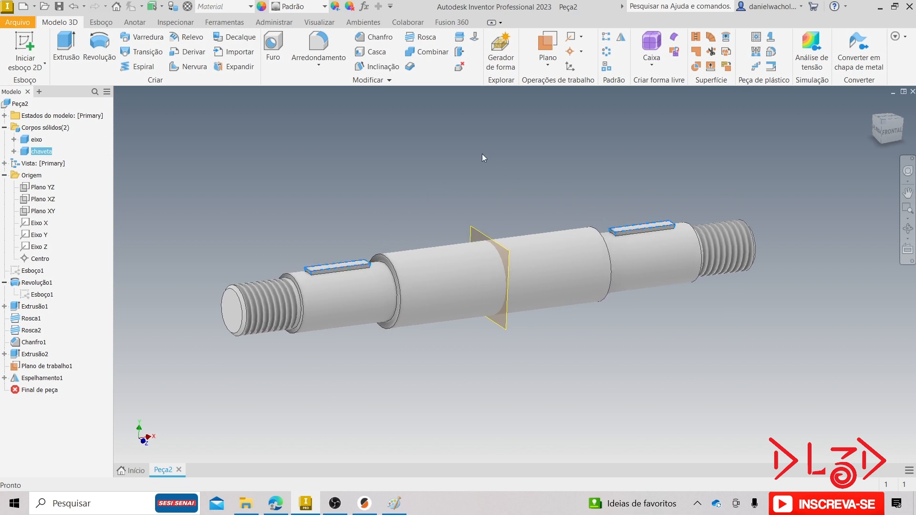
shift+middle_drag(483, 153, 411, 251)
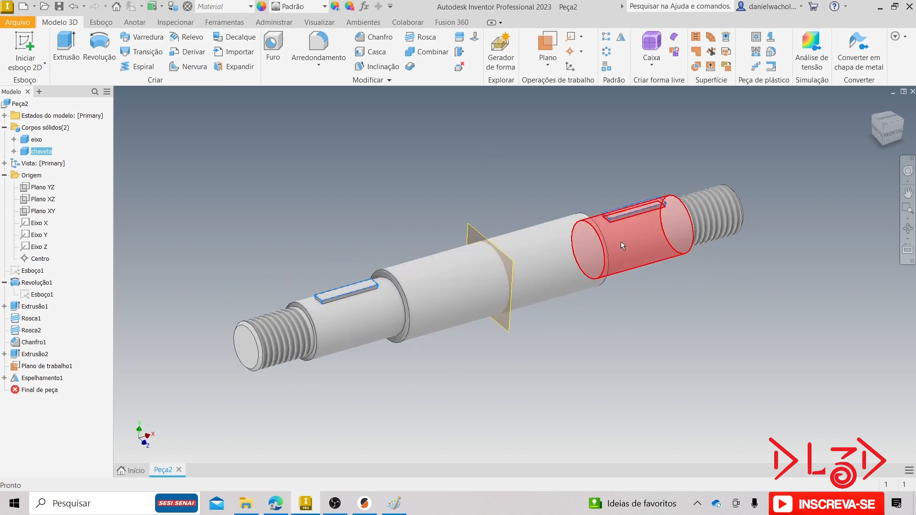
shift+middle_drag(471, 187, 506, 153)
scroll(465, 185, up, 3)
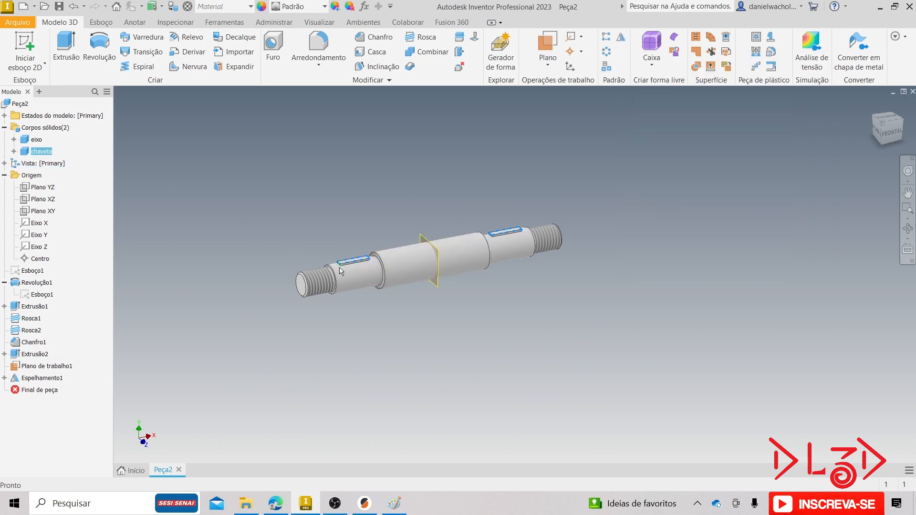
middle_drag(423, 317, 501, 314)
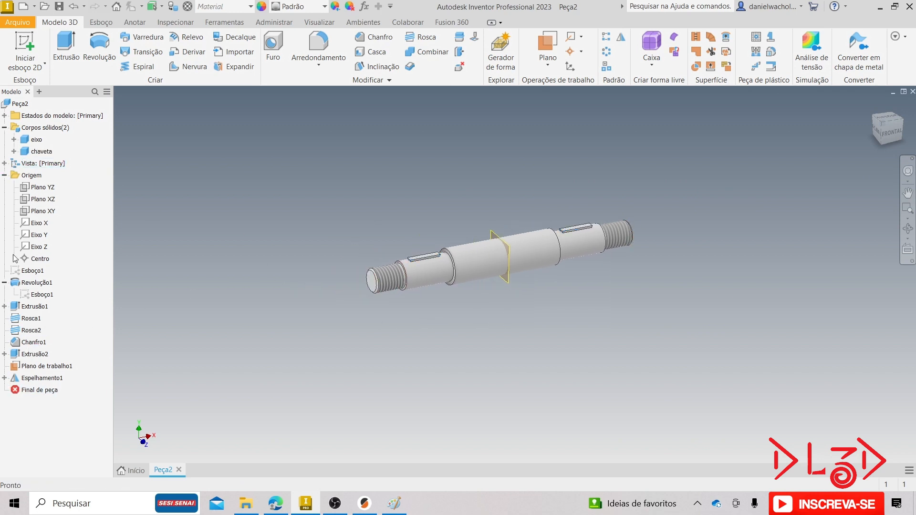
Open Esboço1 for editing and check the two keyway circles.
click(17, 271)
double_click(18, 271)
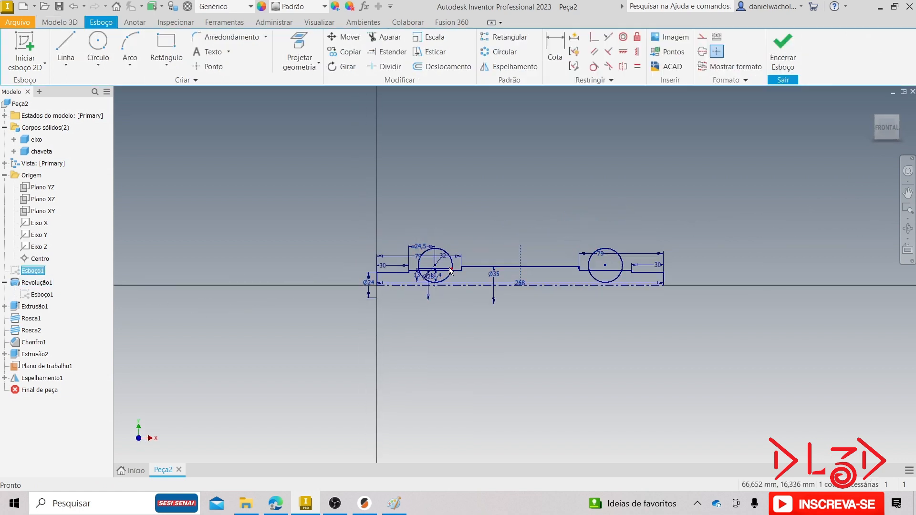
click(441, 249)
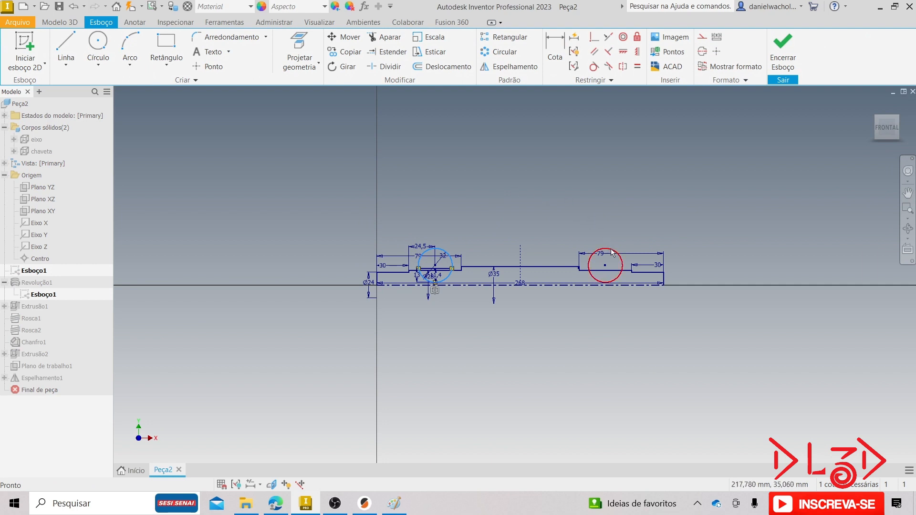
click(537, 243)
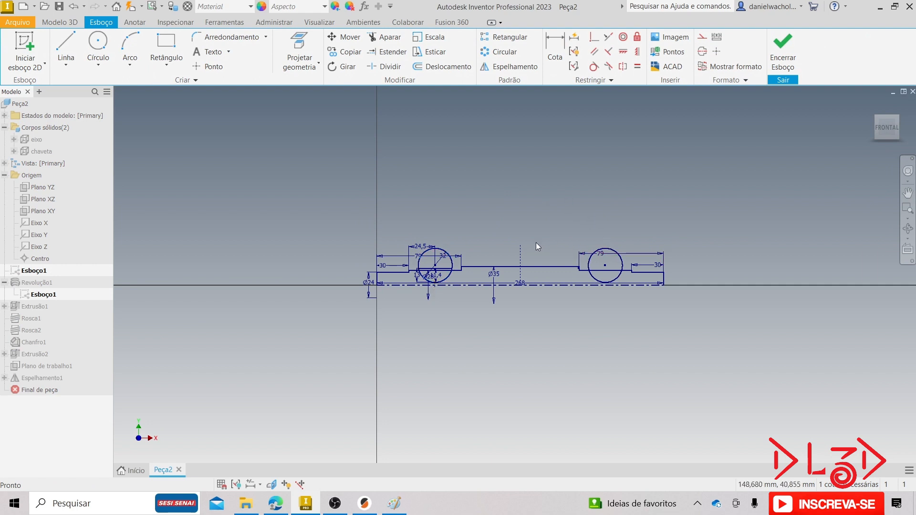